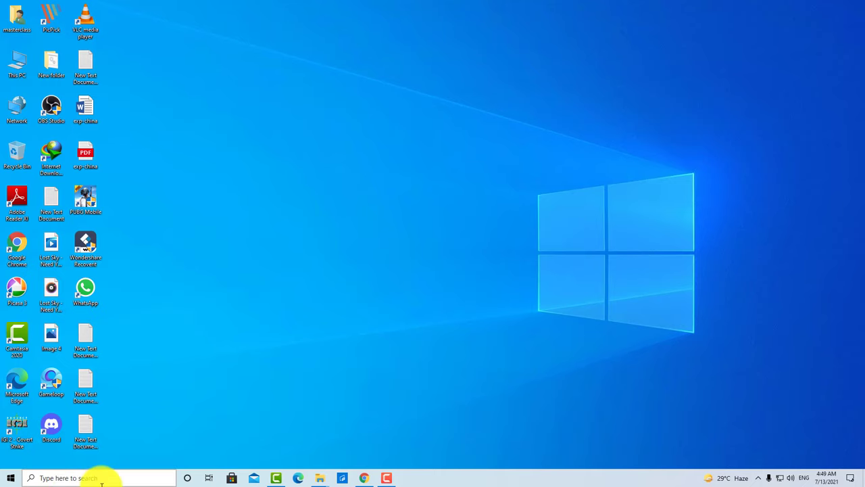
Open the Local Group Policy Editor by running gpedit.msc, maximize its window and widen the policy tree.
left_click(110, 478)
type("run")
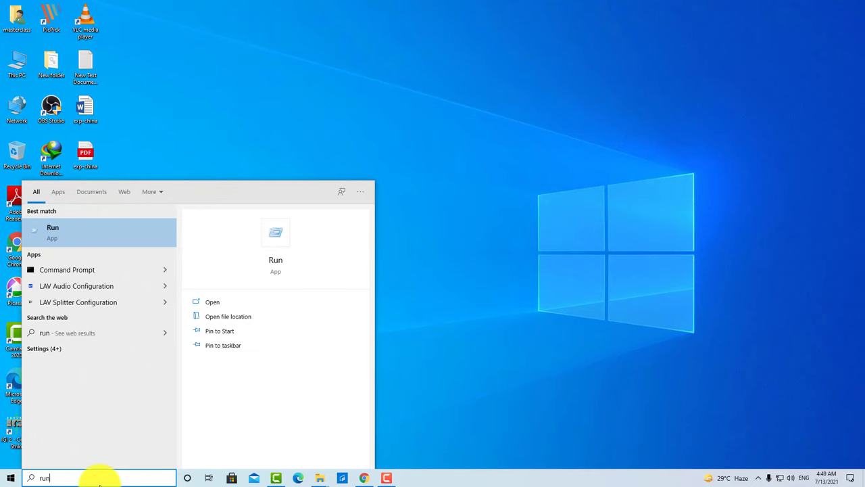
key("Return")
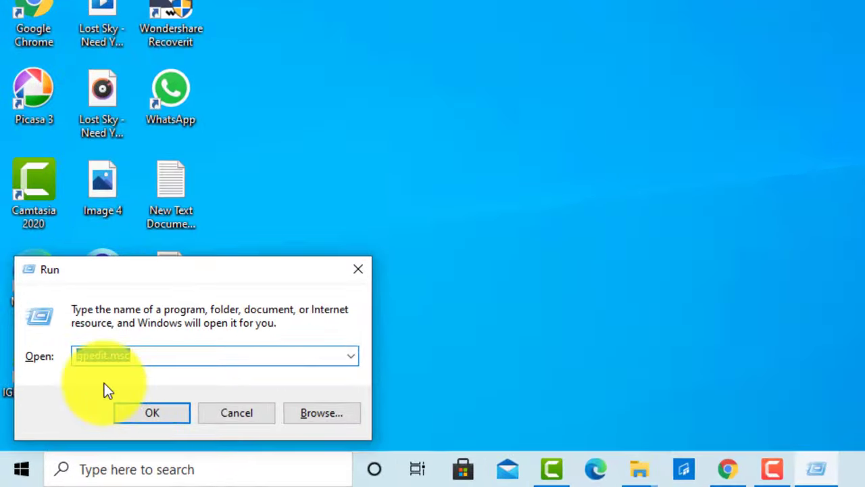
left_click(154, 358)
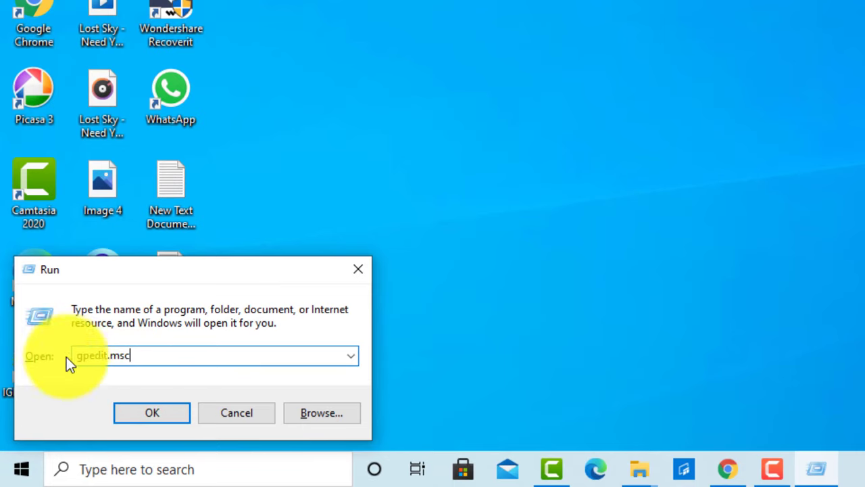
left_click(162, 414)
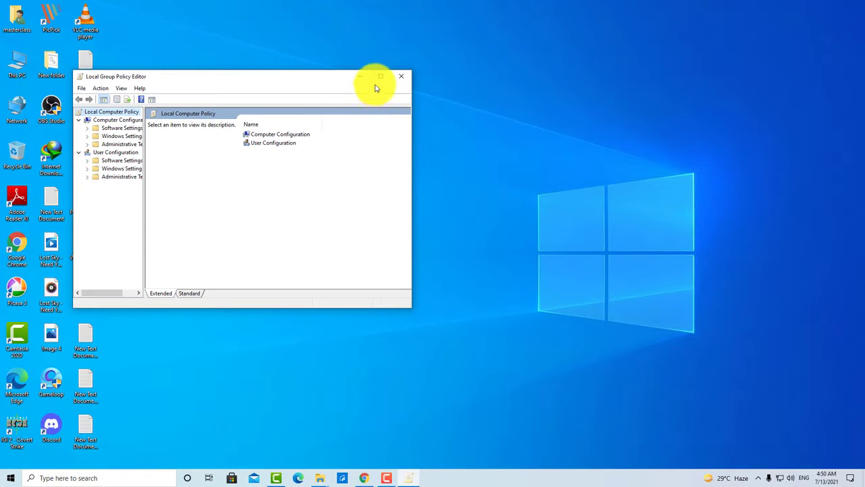
left_click(379, 78)
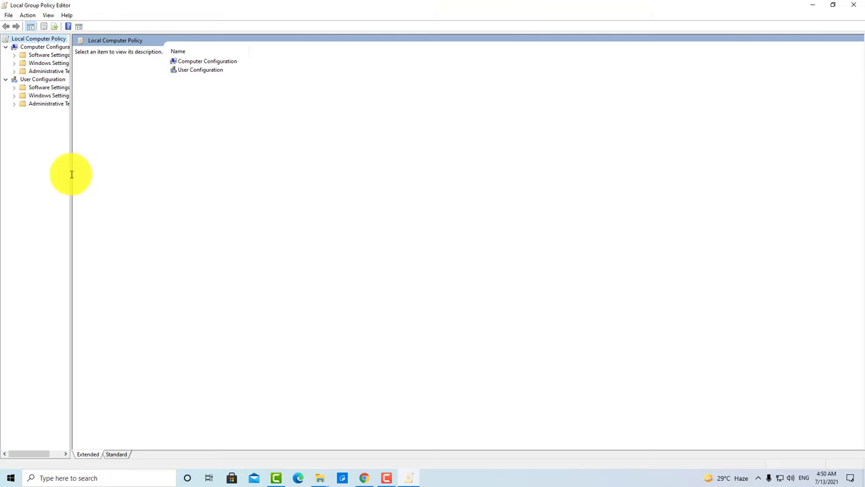
left_click_drag(70, 177, 107, 199)
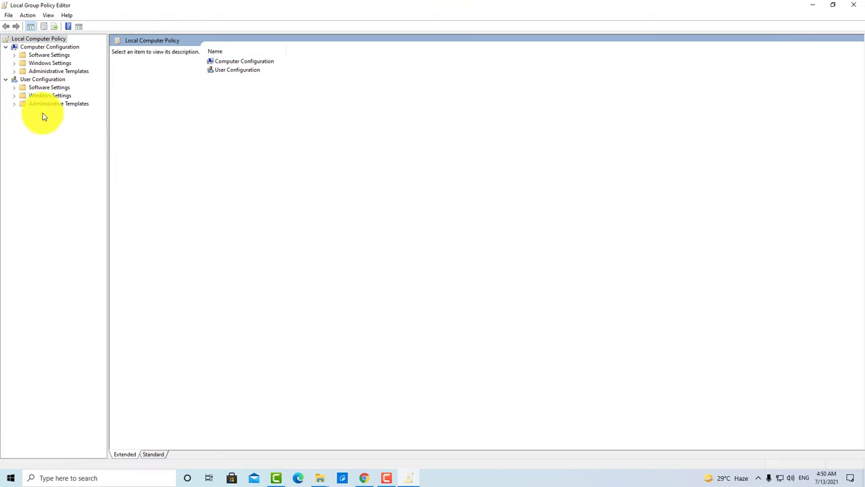
Go to the System policies in User Configuration's Administrative Templates and view the "Don't run specified Windows applications" setting without changing it.
left_click(43, 80)
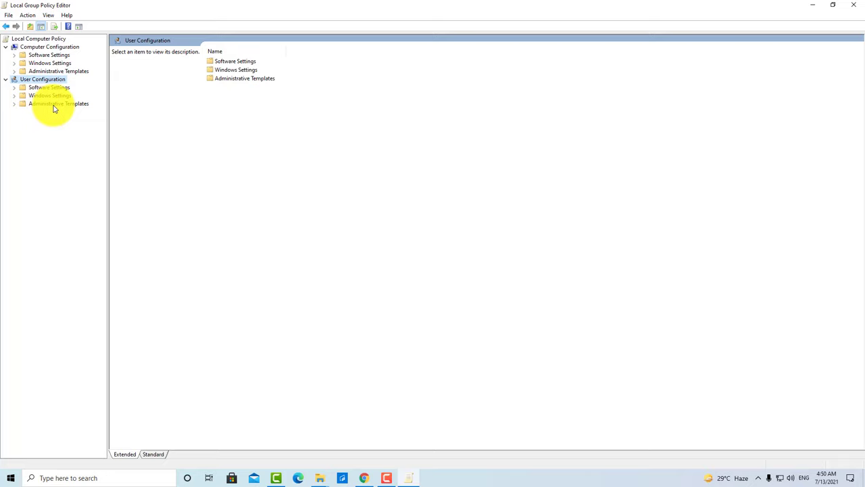
left_click(54, 105)
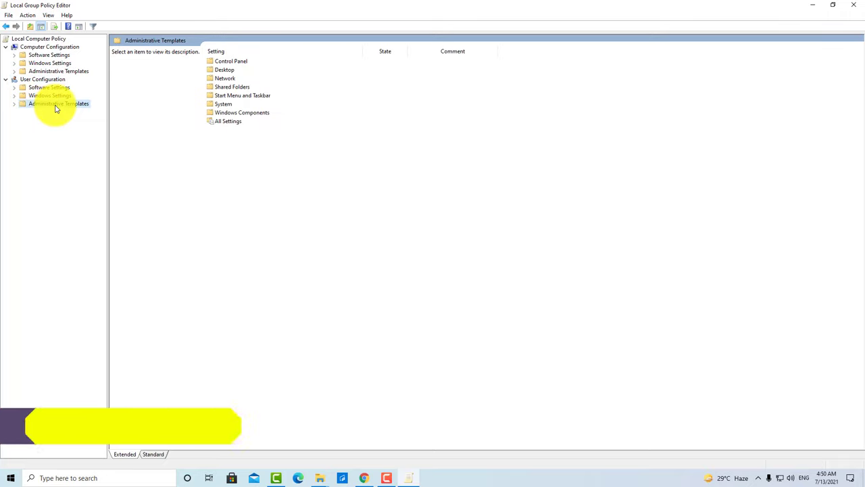
left_click(15, 105)
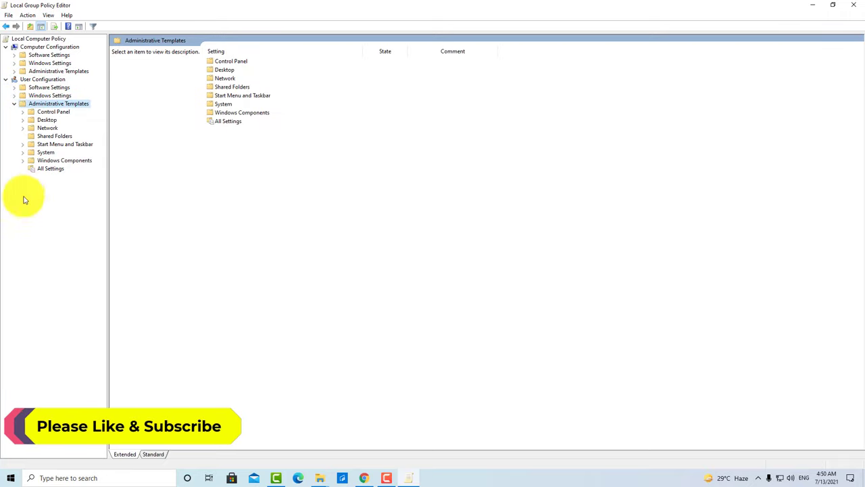
left_click(36, 154)
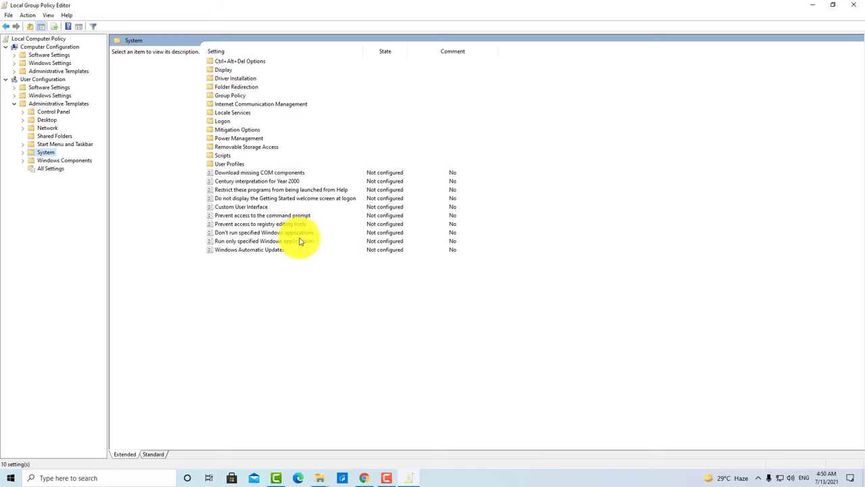
double_click(269, 233)
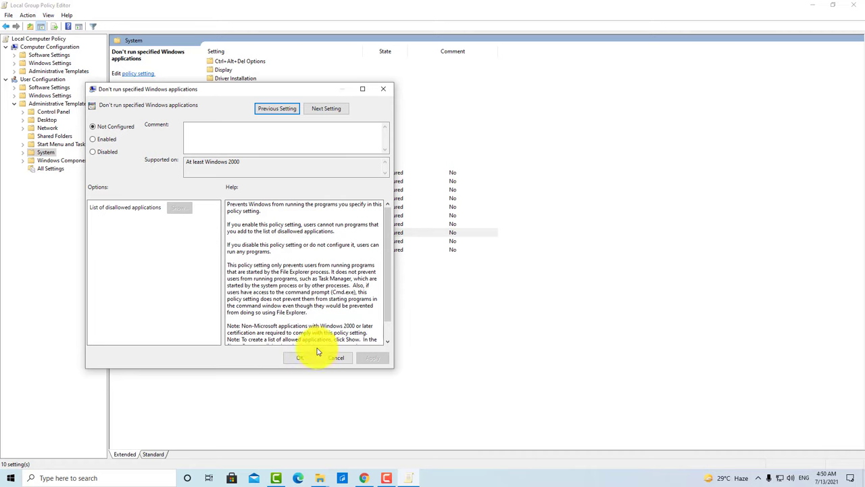
left_click(334, 358)
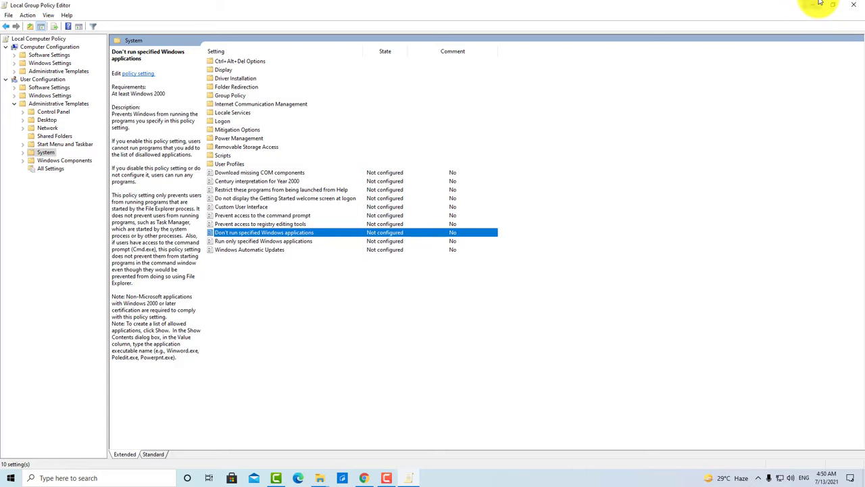
Copy the executable name WhatsApp.exe from the target path in the WhatsApp desktop shortcut's properties.
left_click(815, 4)
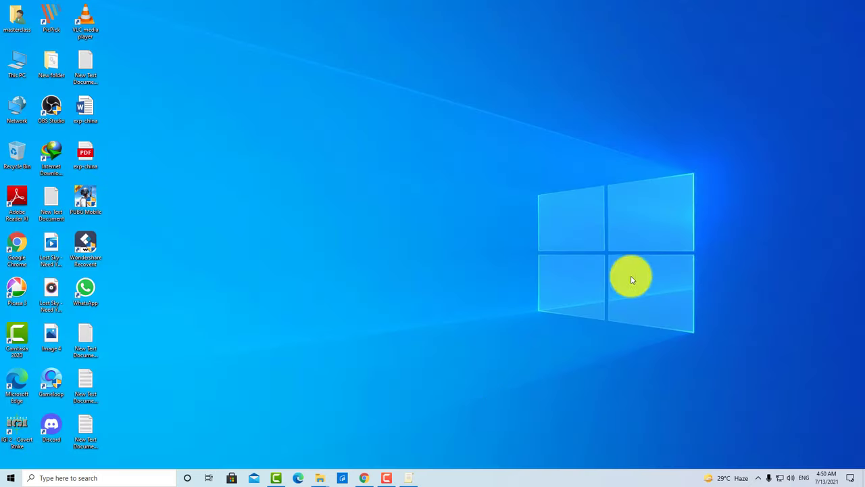
right_click(84, 292)
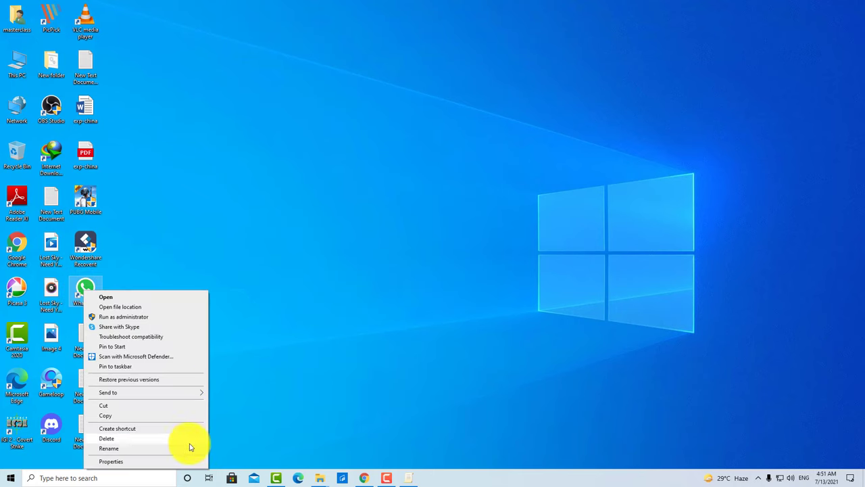
left_click(136, 463)
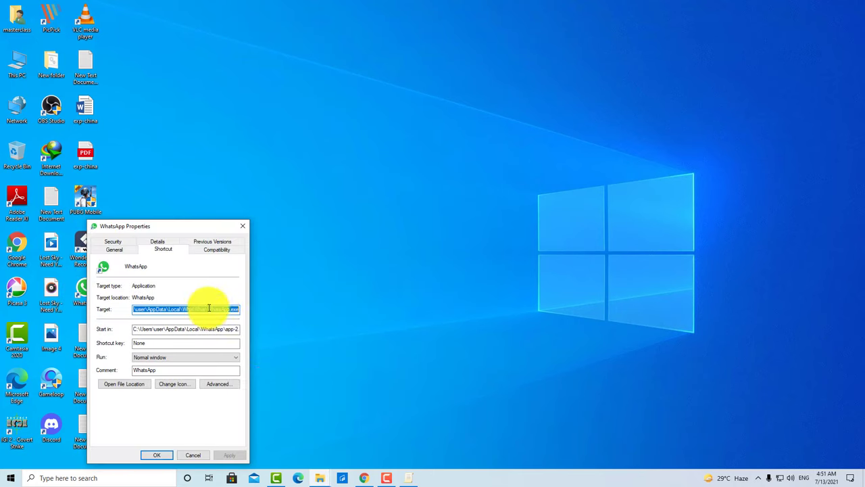
left_click(209, 308)
left_click_drag(208, 308, 245, 309)
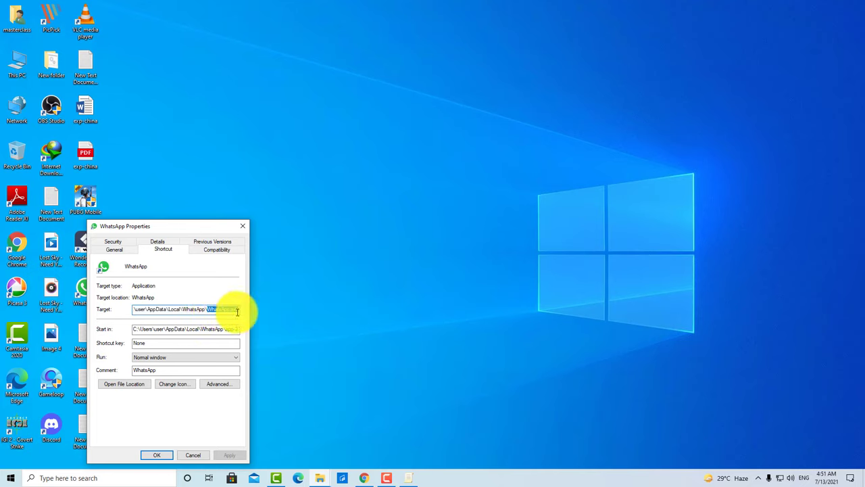
right_click(219, 309)
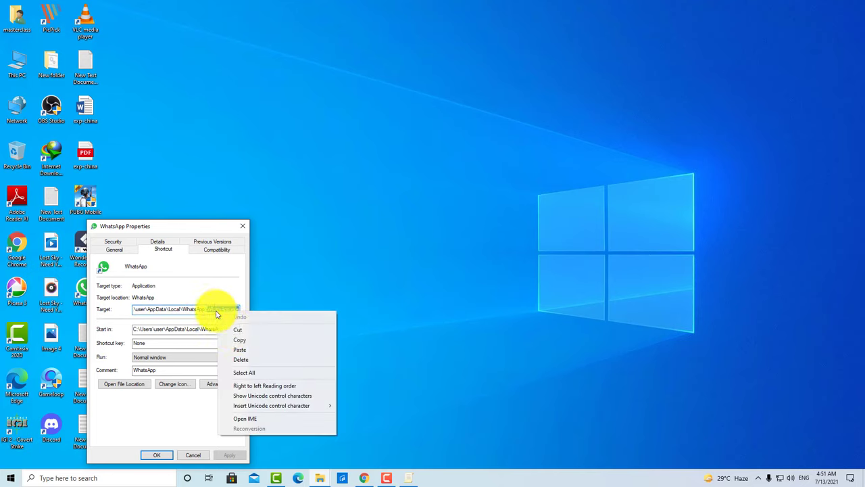
left_click(245, 340)
Set the "Don't run specified Windows applications" policy to Enabled in the Local Group Policy Editor.
left_click(402, 477)
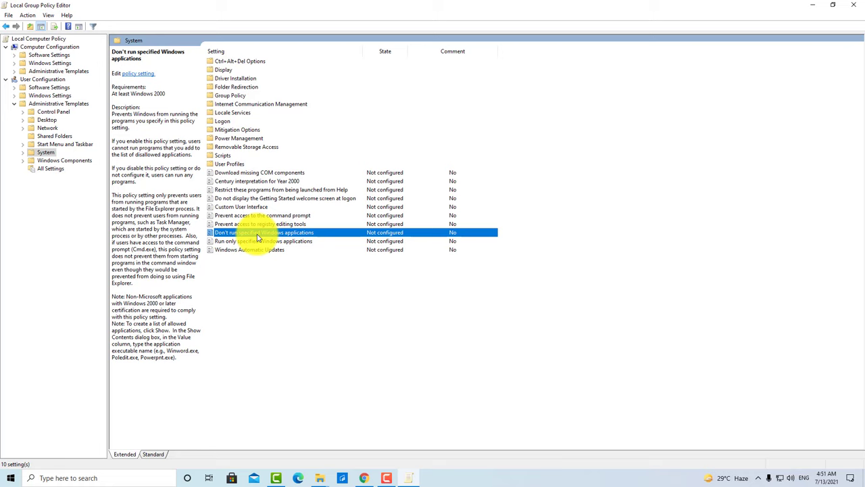
double_click(257, 233)
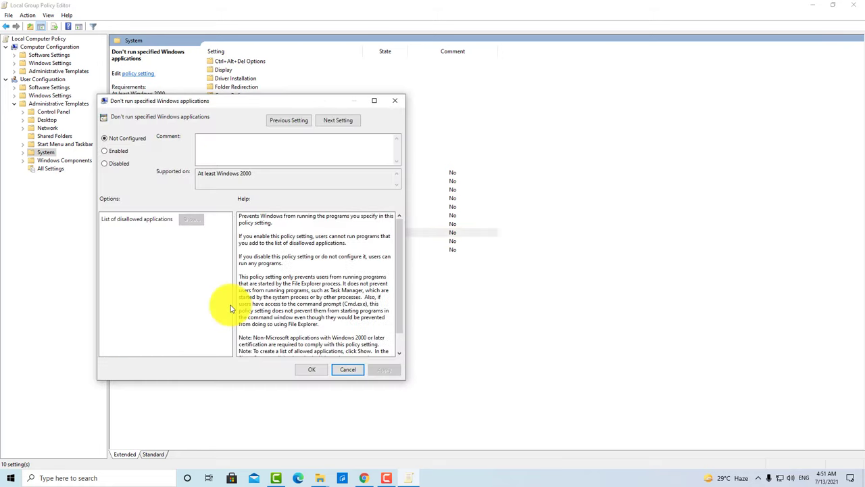
left_click(114, 153)
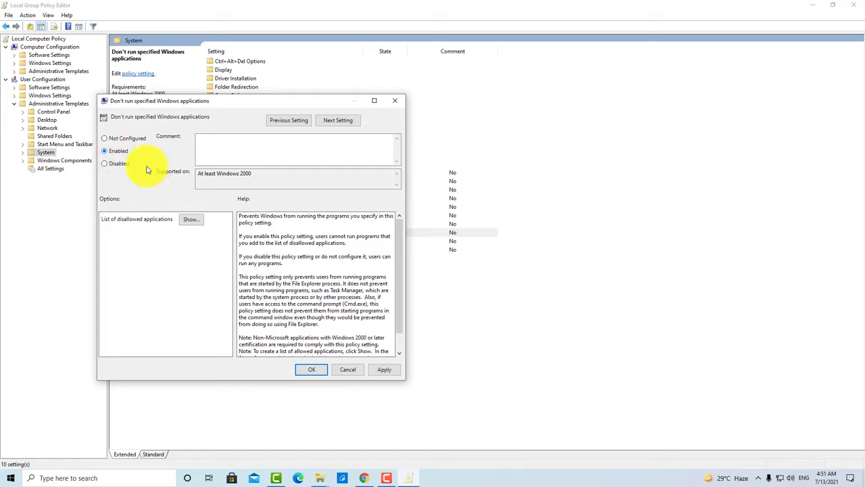
Add the copied WhatsApp.exe to the policy's list of disallowed applications and save the policy.
left_click(190, 220)
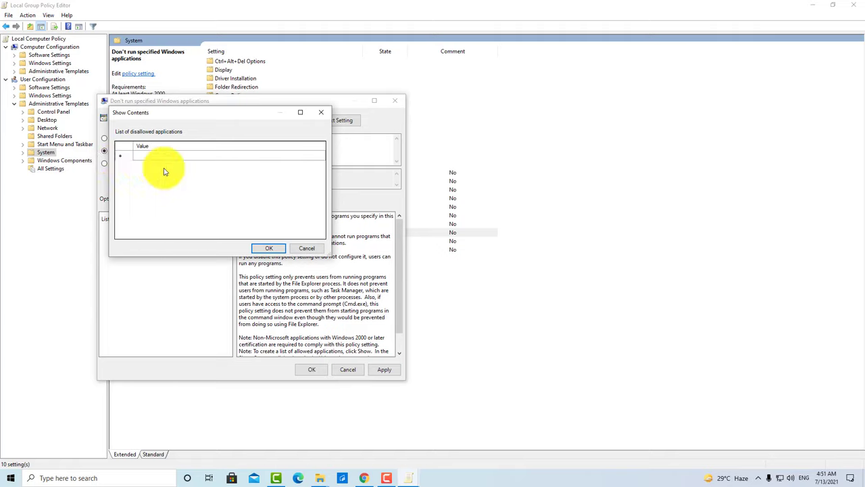
left_click(140, 157)
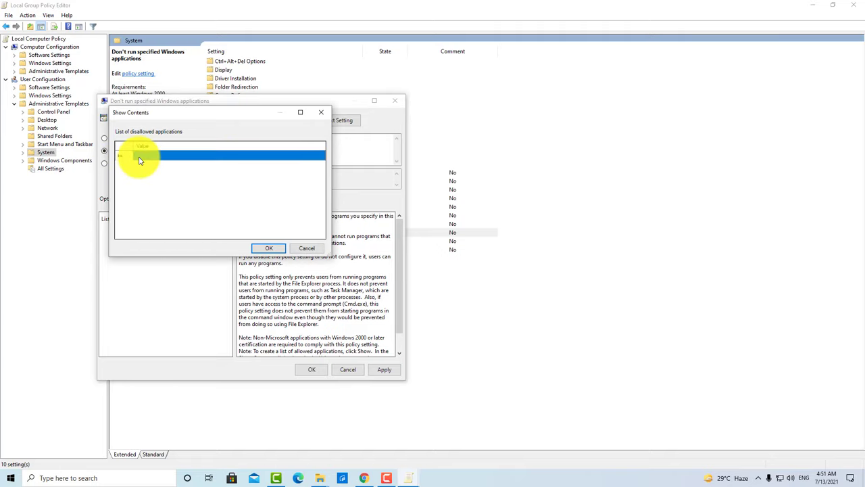
left_click(144, 161)
right_click(142, 156)
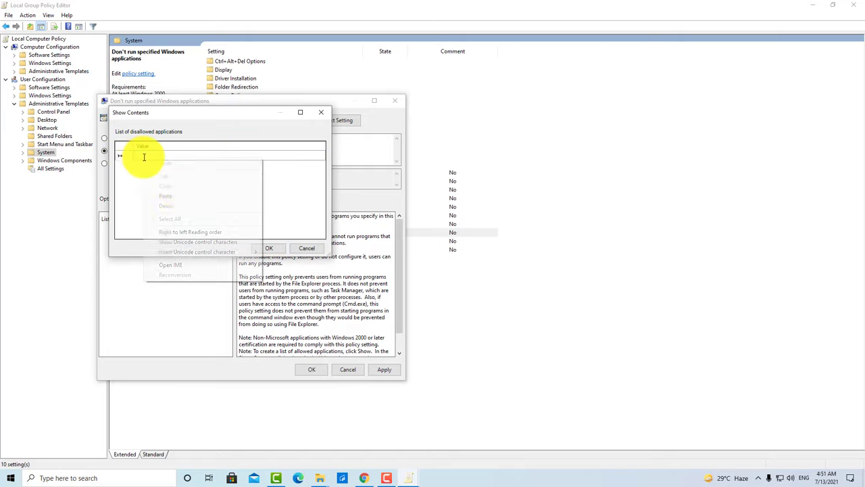
left_click(178, 198)
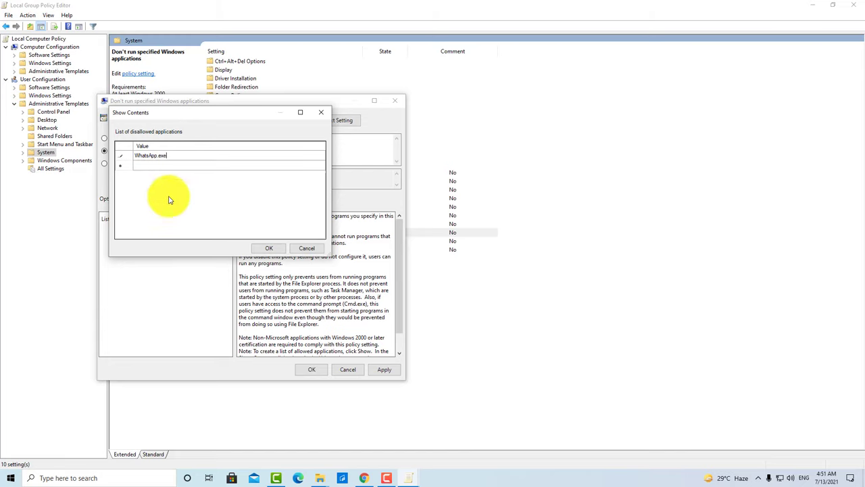
left_click(261, 249)
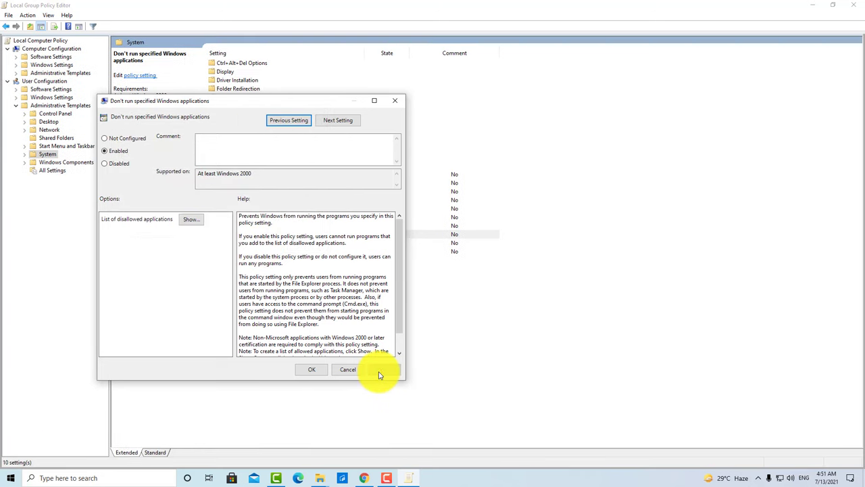
left_click(311, 370)
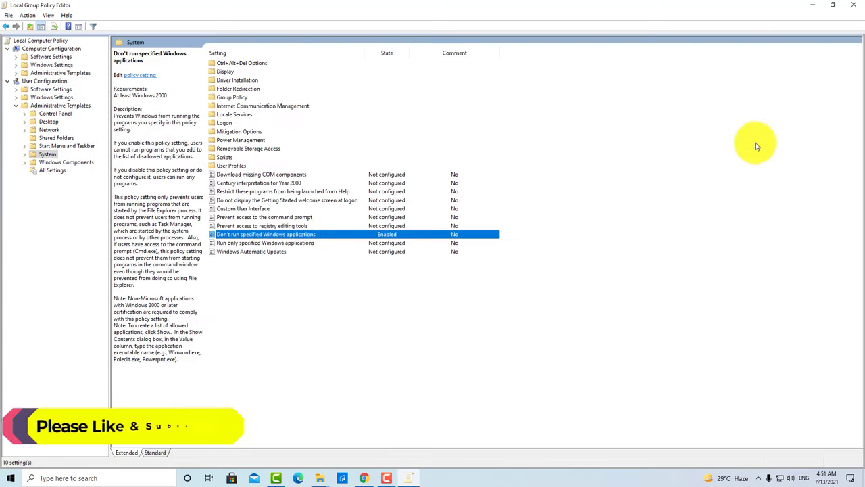
Return to the desktop, dismiss the WhatsApp shortcut's properties and try to launch WhatsApp.
left_click(814, 6)
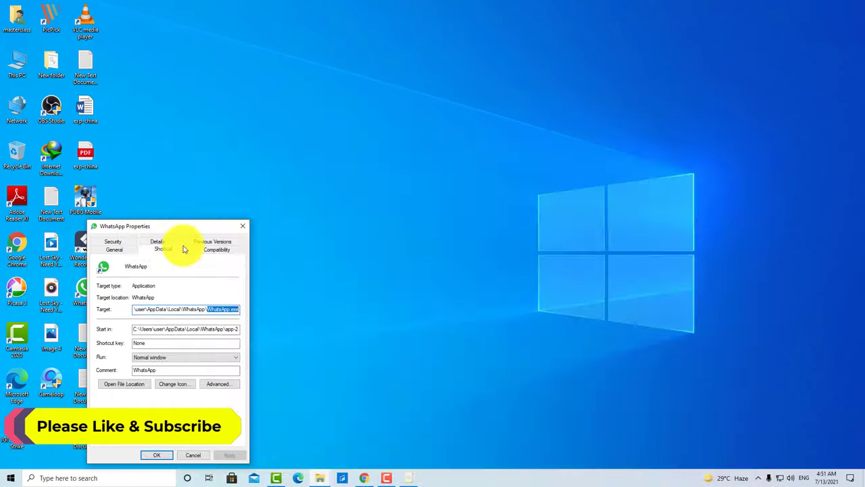
left_click(192, 455)
right_click(90, 281)
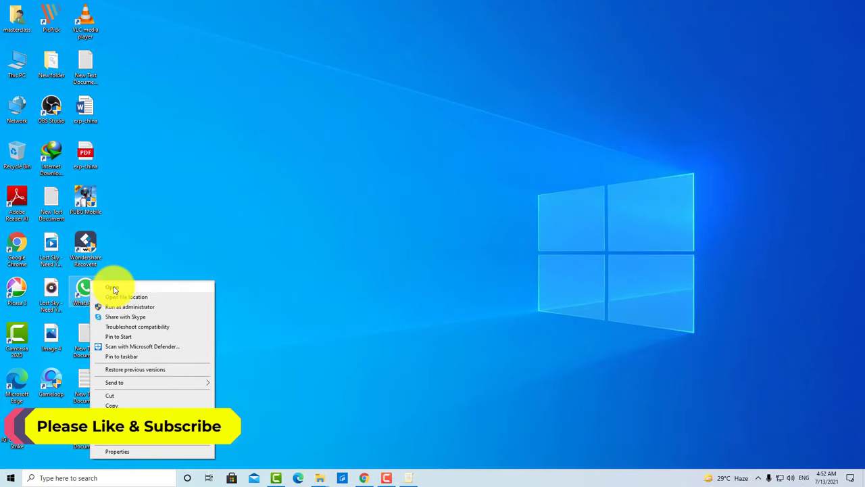
left_click(112, 286)
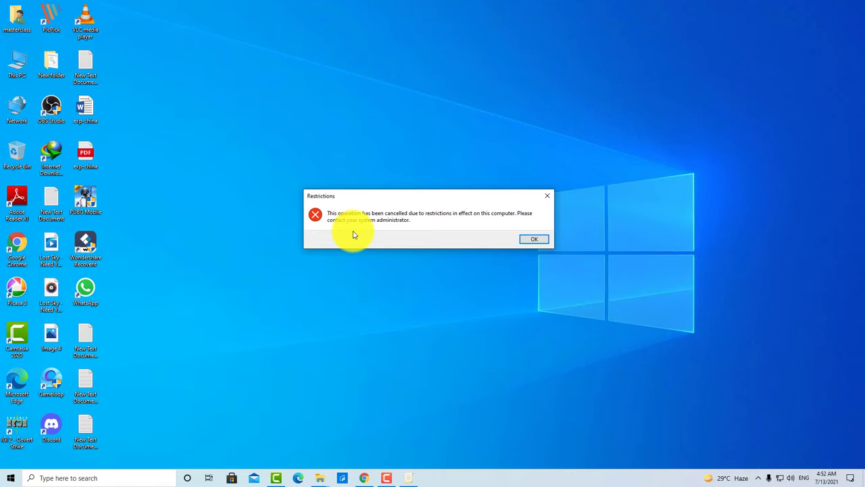
left_click(534, 238)
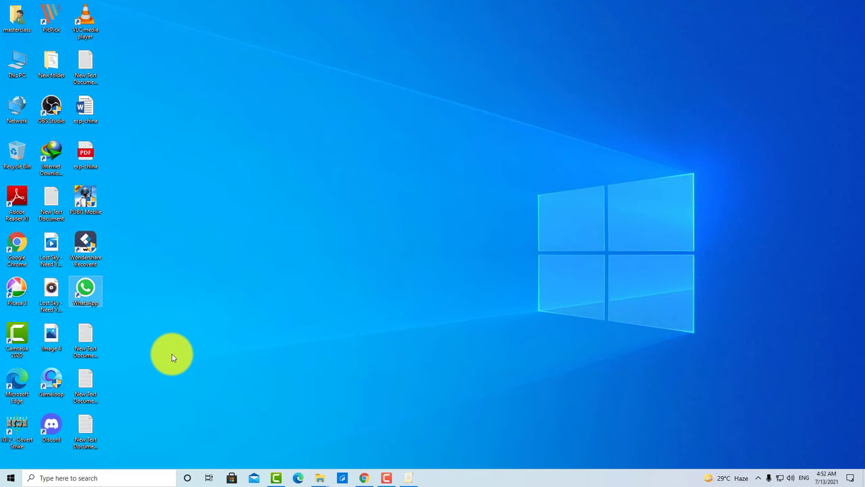
Set the "Don't run specified Windows applications" policy to Disabled in the Local Group Policy Editor and apply the change.
left_click(405, 475)
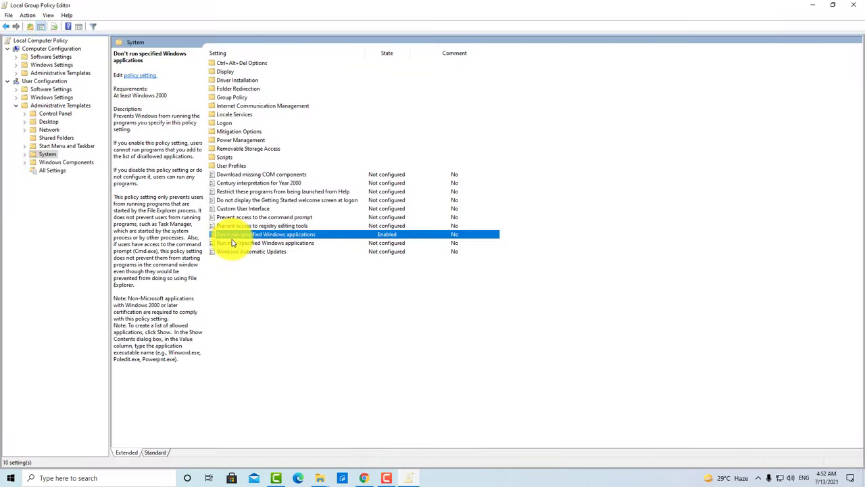
double_click(231, 235)
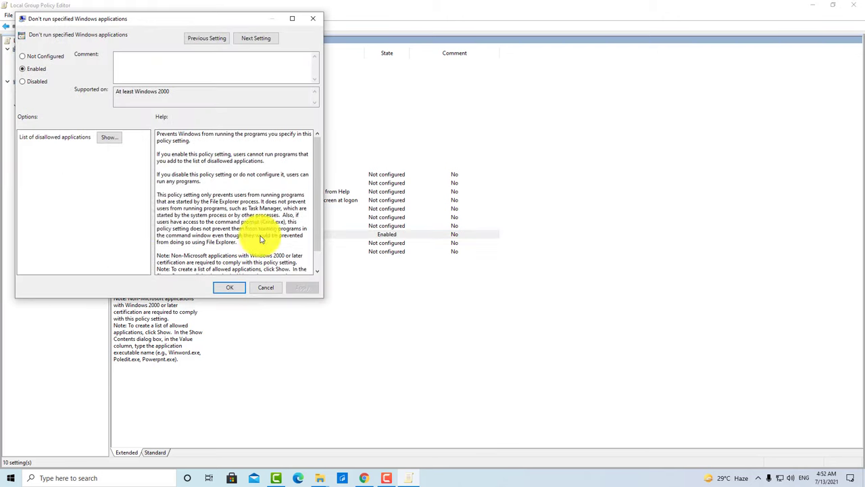
left_click_drag(120, 25, 285, 75)
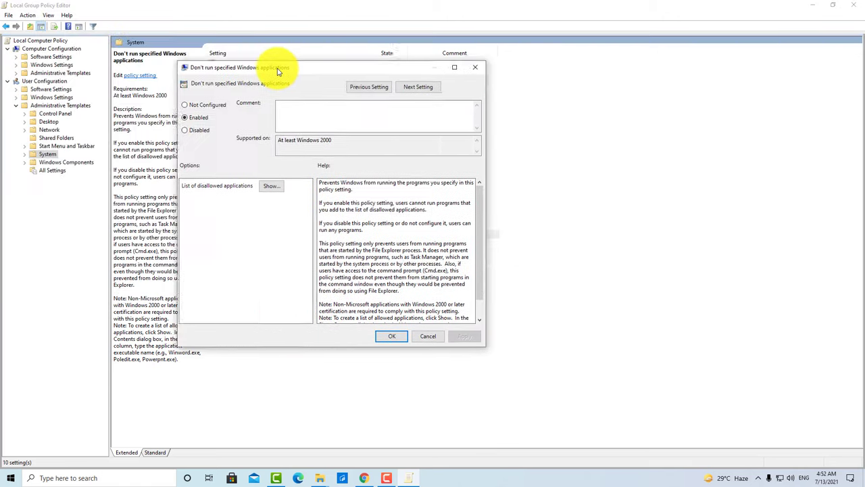
left_click(200, 132)
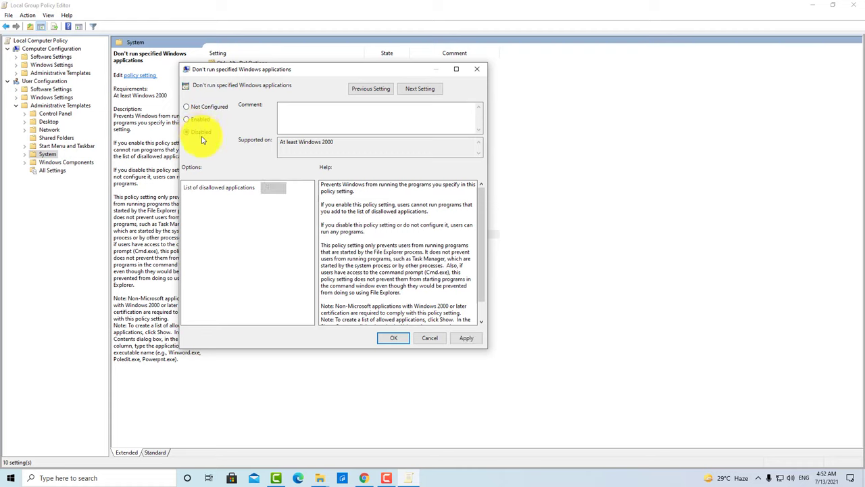
left_click(466, 337)
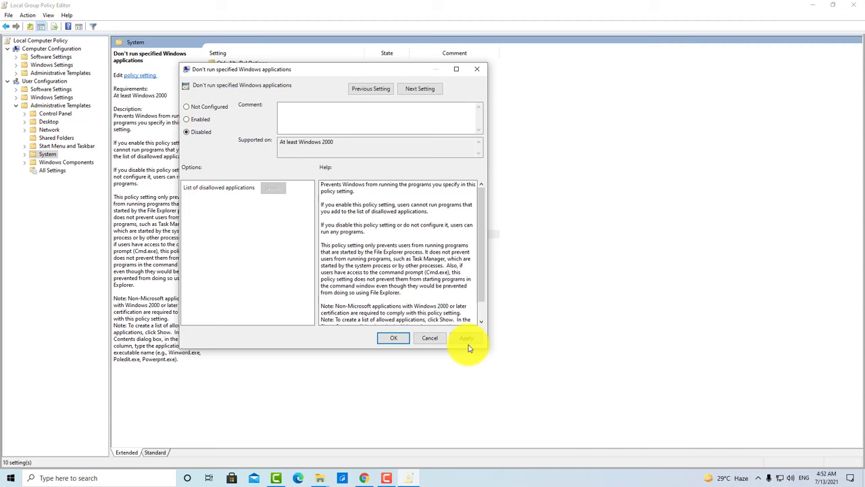
left_click(392, 338)
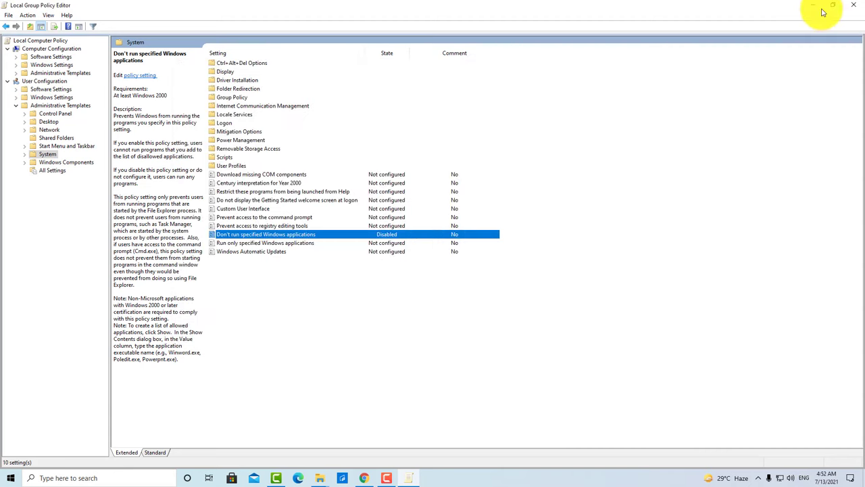
Minimize the policy editor and launch WhatsApp from its desktop shortcut.
left_click(816, 4)
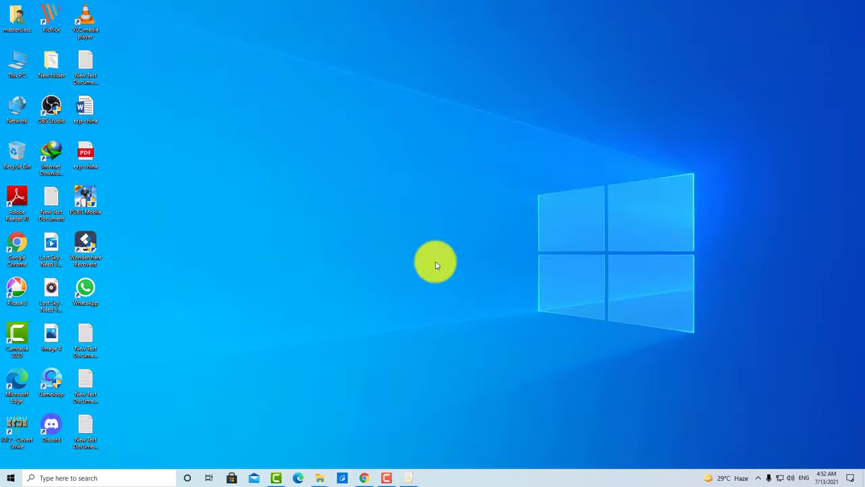
right_click(106, 306)
left_click(149, 120)
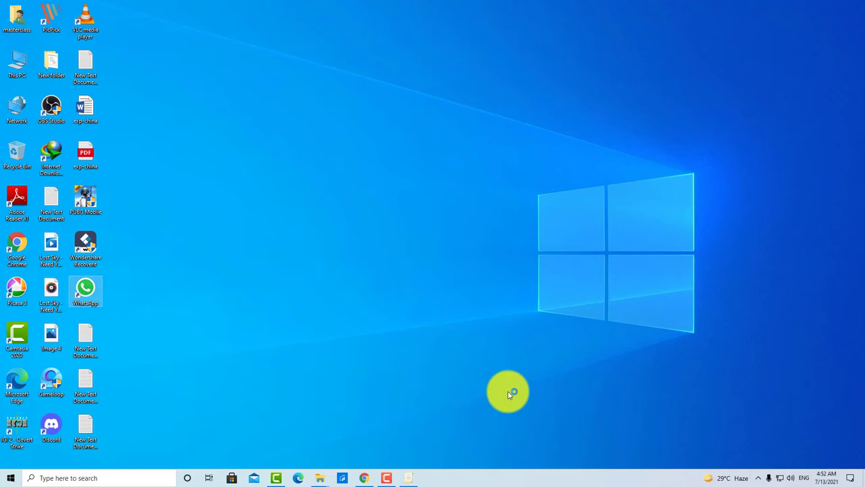